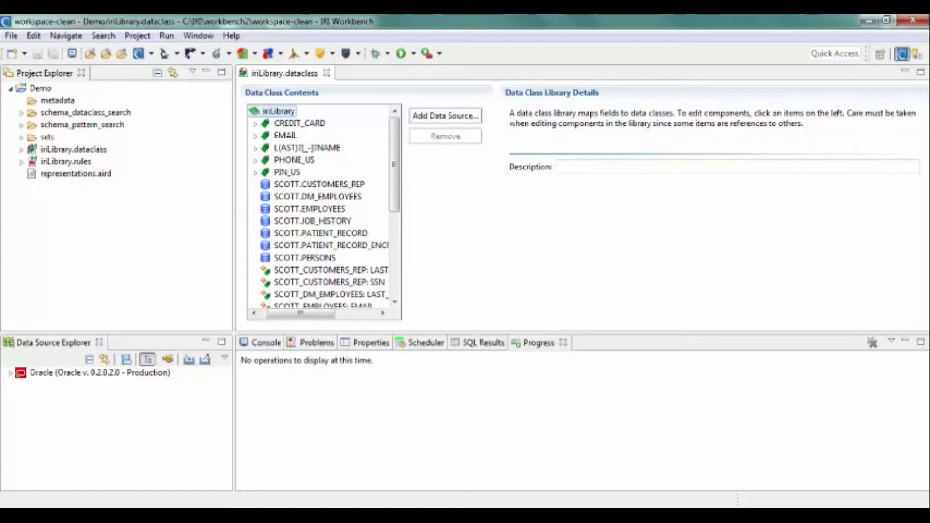
Auto classify only the FIRSTNAME field of the SCOTT.PERSONS data source.
left_click(327, 255)
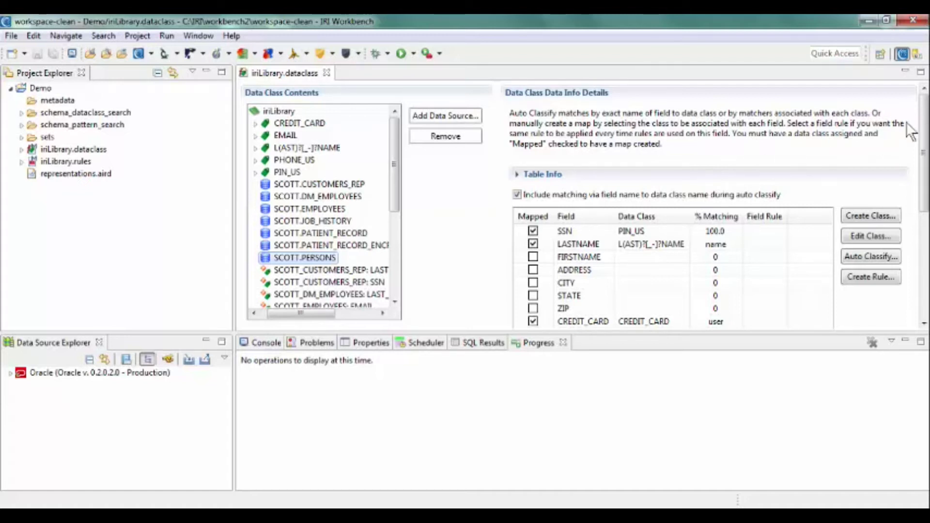
scroll(707, 204, "down", 5)
scroll(683, 326, "down", 1)
scroll(721, 206, "up", 5)
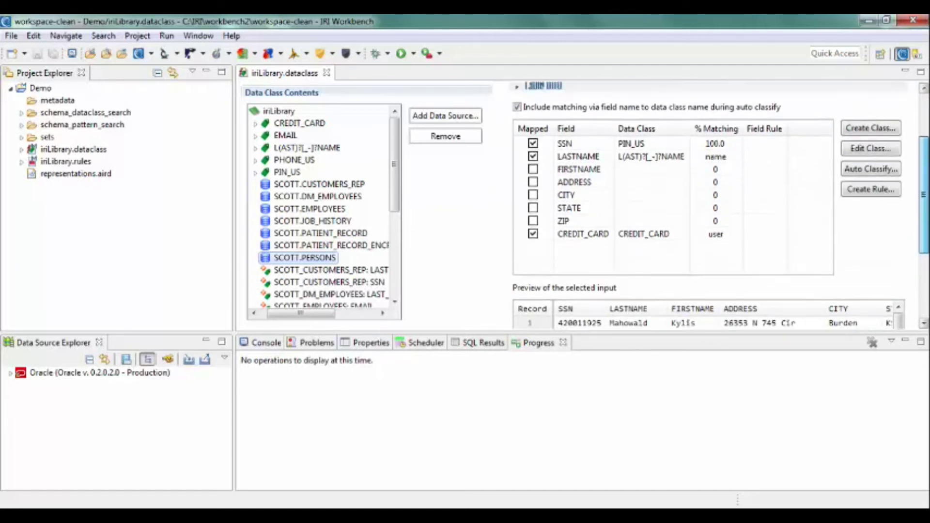
left_click_drag(927, 122, 927, 121)
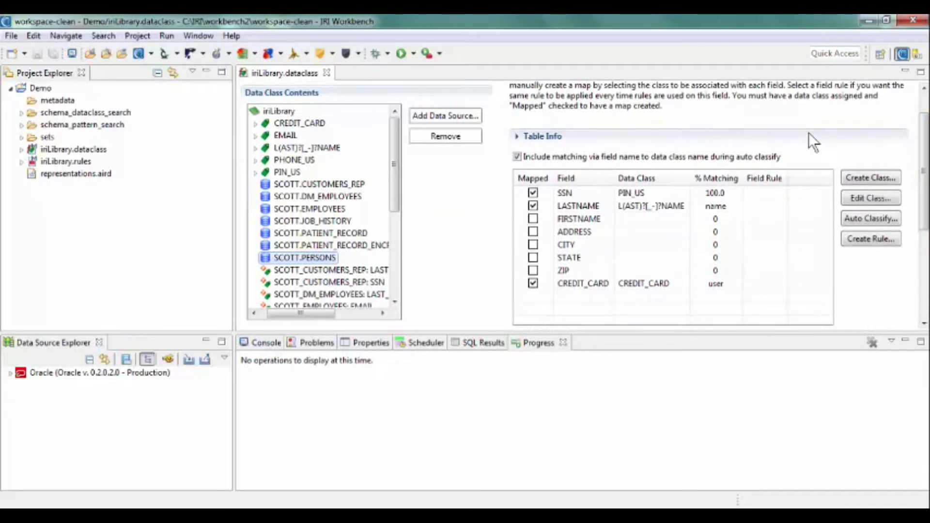
left_click(855, 219)
left_click(343, 135)
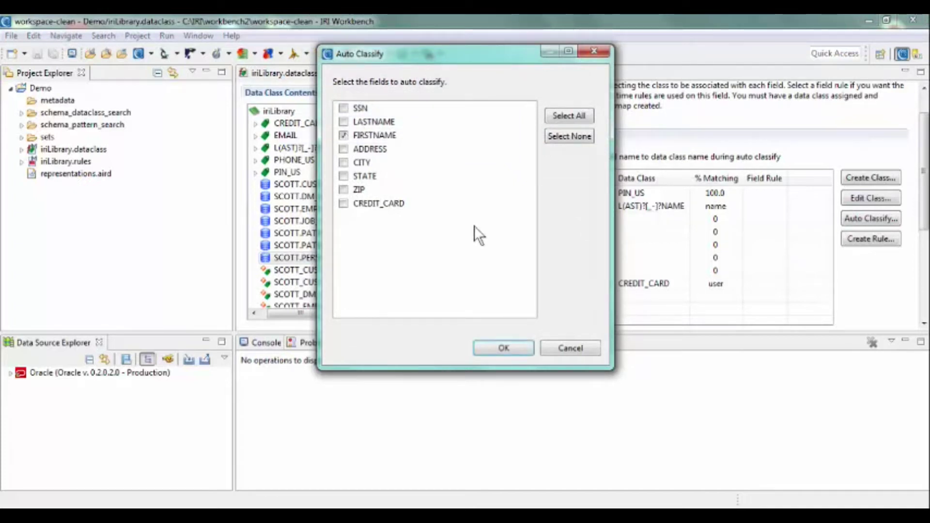
left_click(508, 351)
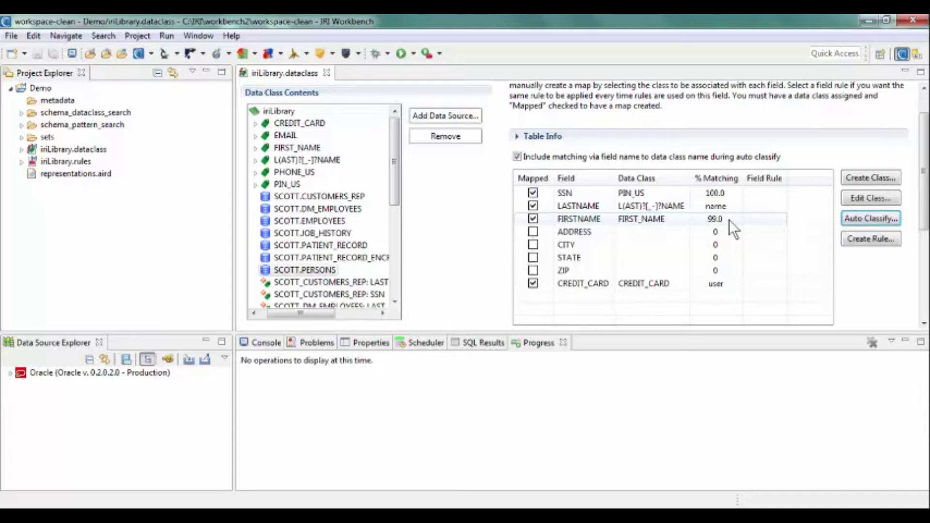
Remove the FIRSTNAME field's mapping in SCOTT.PERSONS and view the data class choices for its CREDIT_CARD field.
left_click(533, 219)
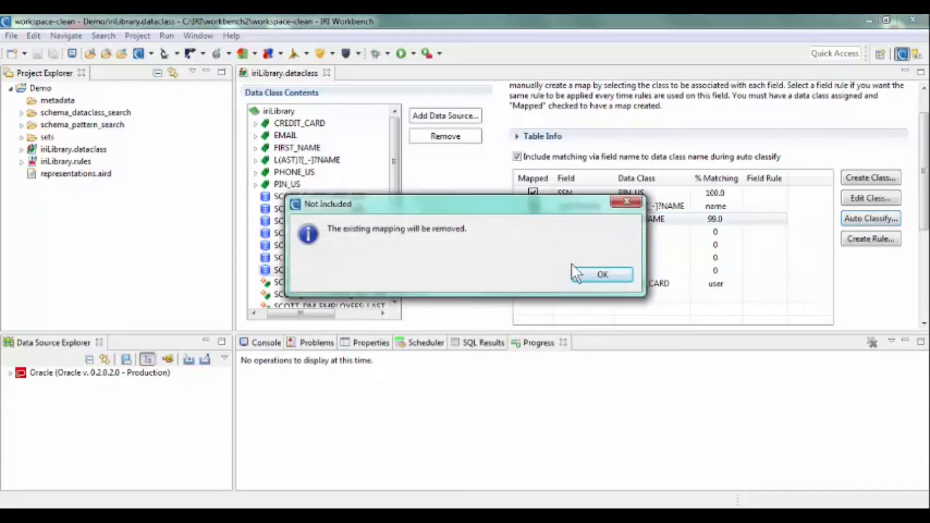
left_click(599, 275)
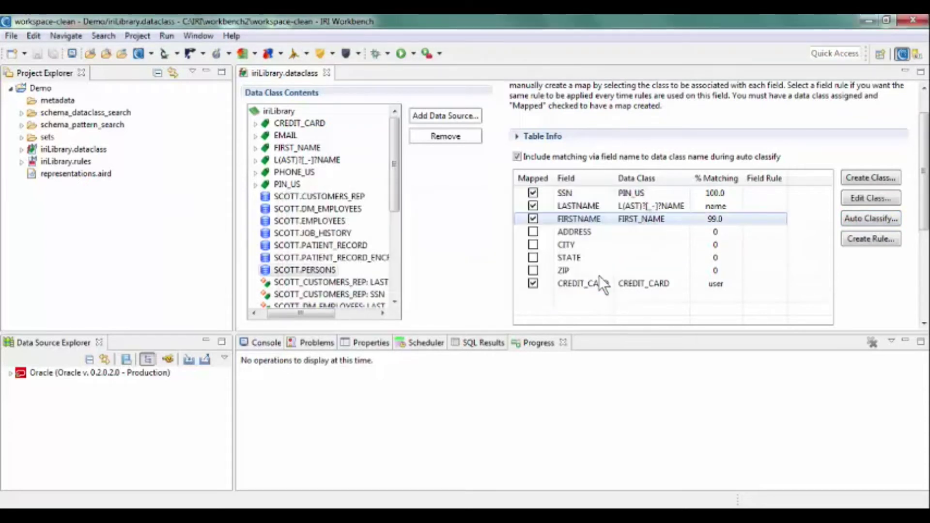
left_click(683, 283)
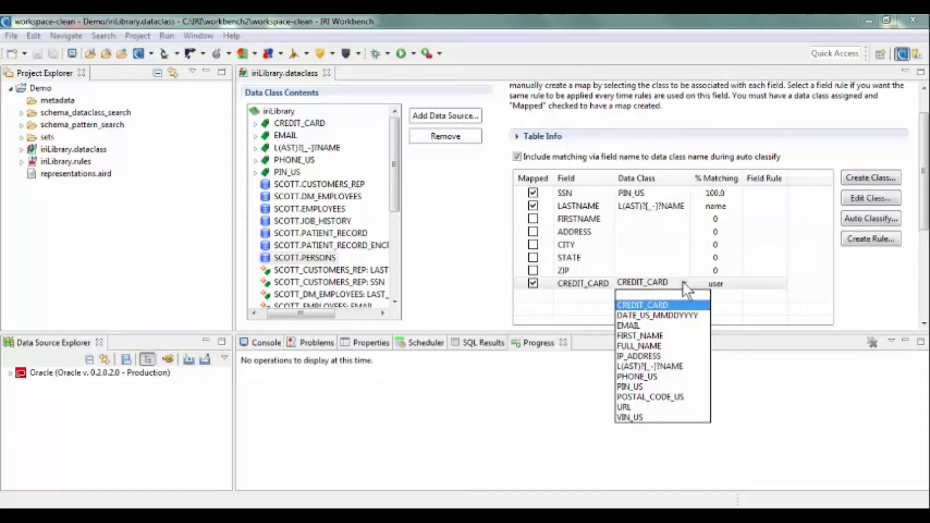
left_click(682, 282)
Map the PHONE_NUMBER field of SCOTT.EMPLOYEES to the PHONE_US data class.
left_click(321, 208)
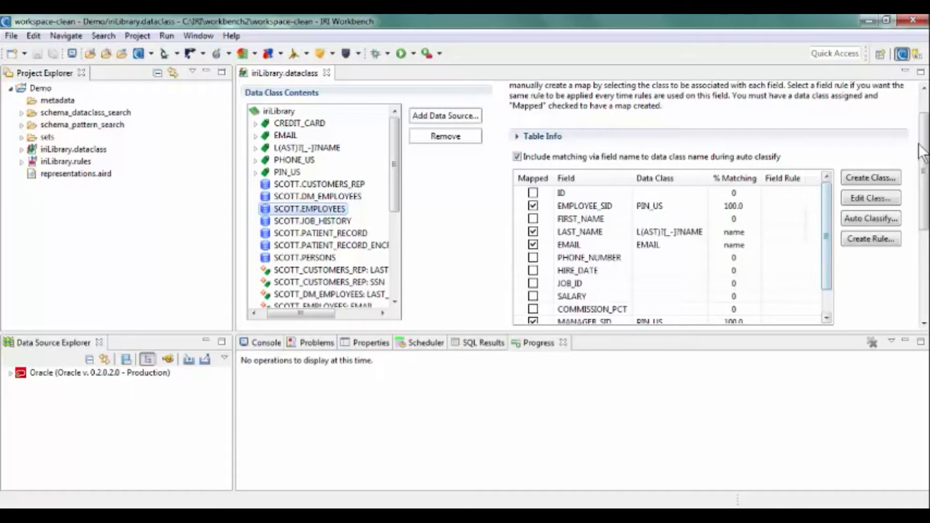
scroll(921, 153, "down", 2)
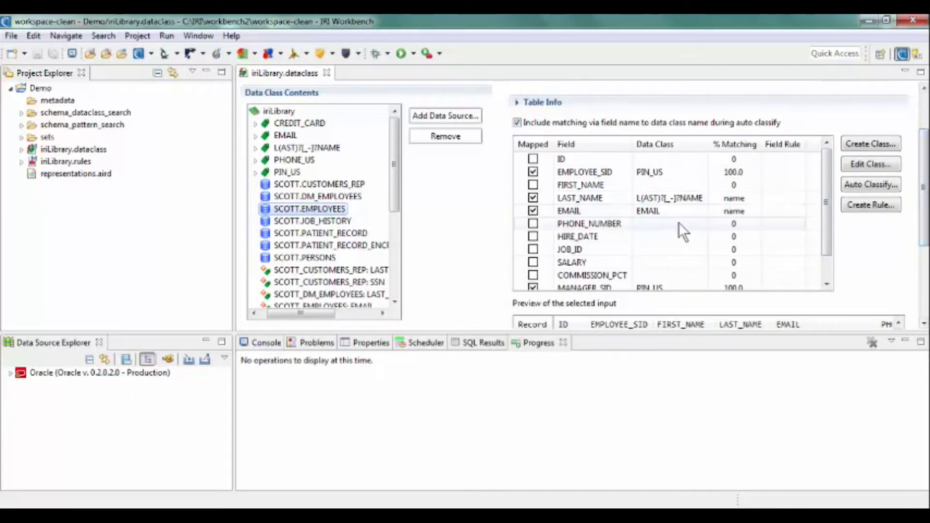
left_click(679, 224)
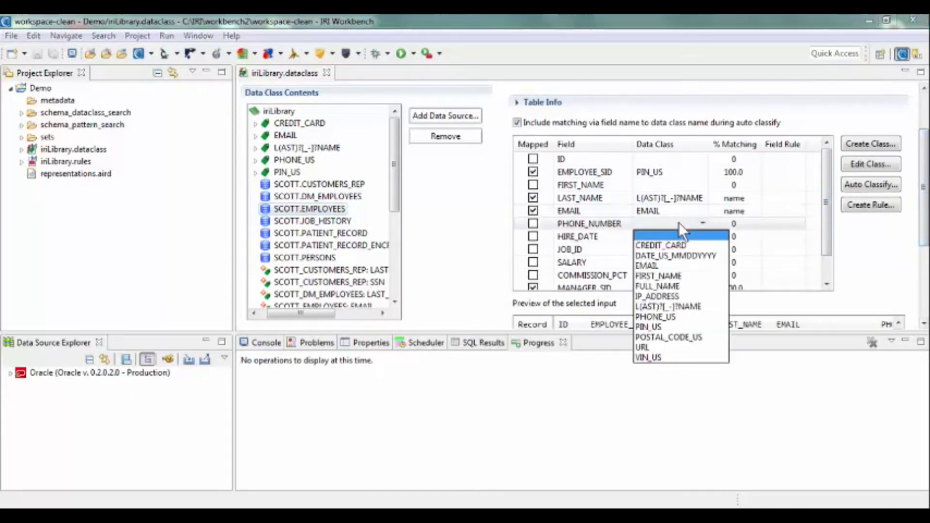
left_click(666, 315)
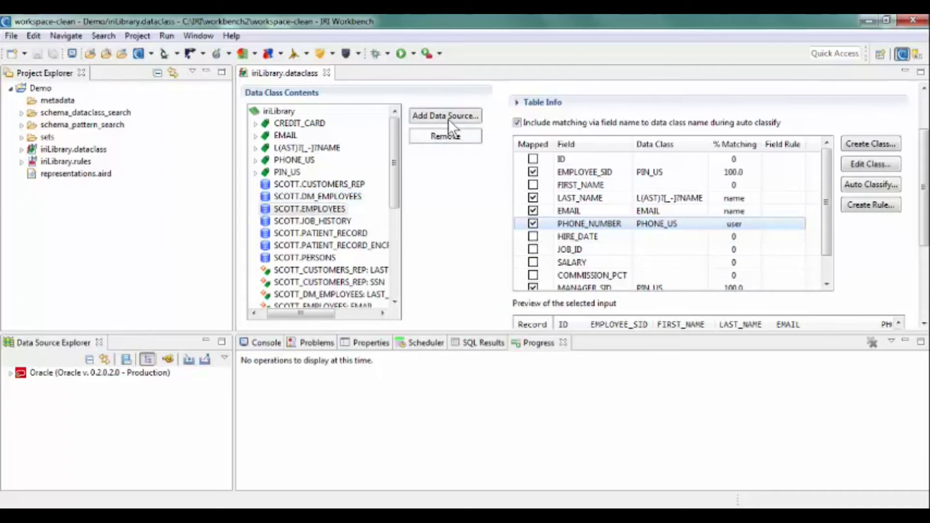
Remove the SCOTT.DM_EMPLOYEES and SCOTT.PATIENT_RECORD_ENCRYPTED data sources and their associated maps from the library.
left_click(345, 196)
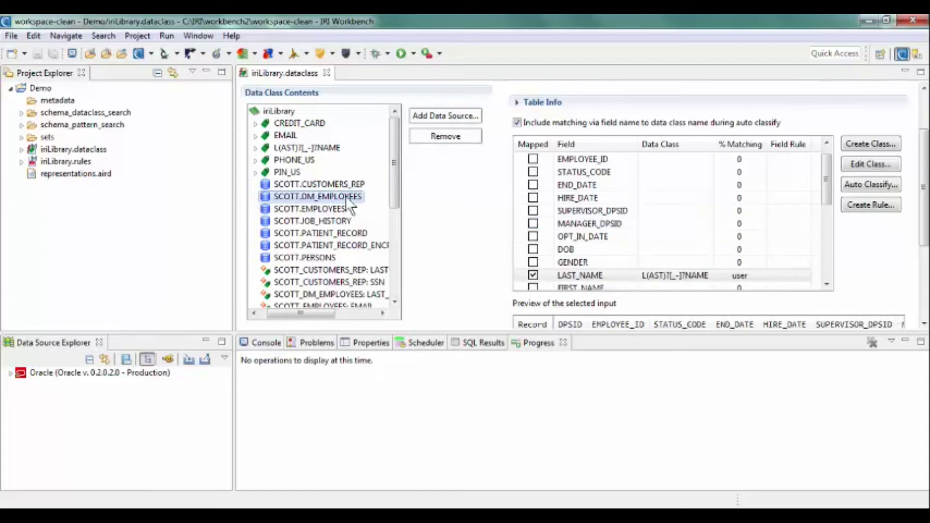
left_click(441, 136)
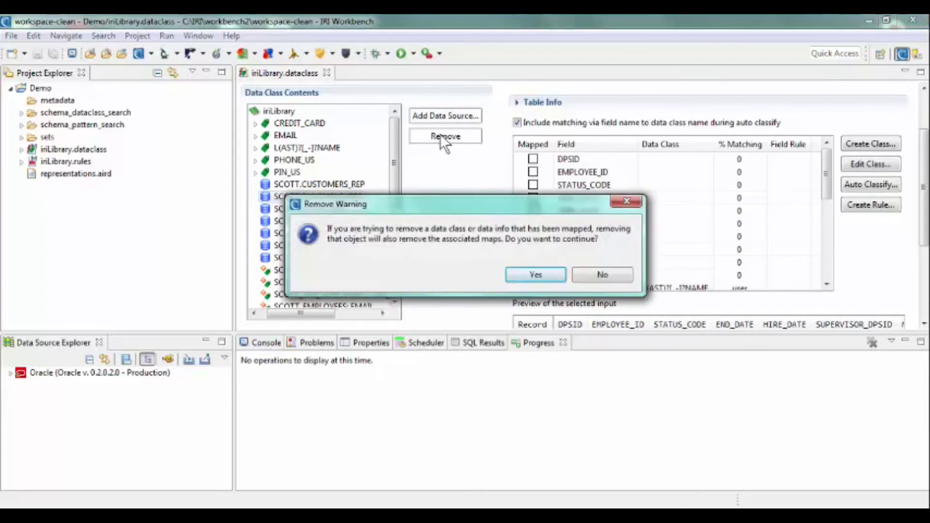
left_click(535, 274)
left_click(339, 233)
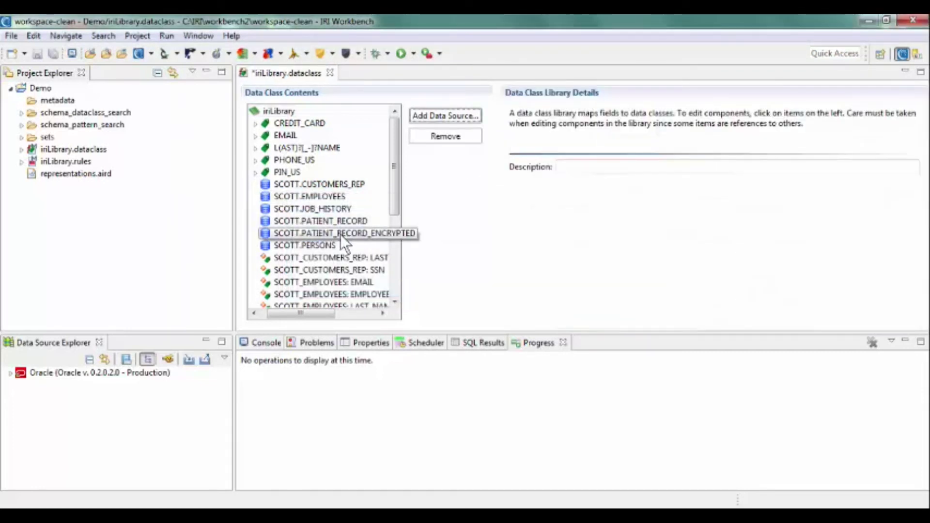
left_click(450, 133)
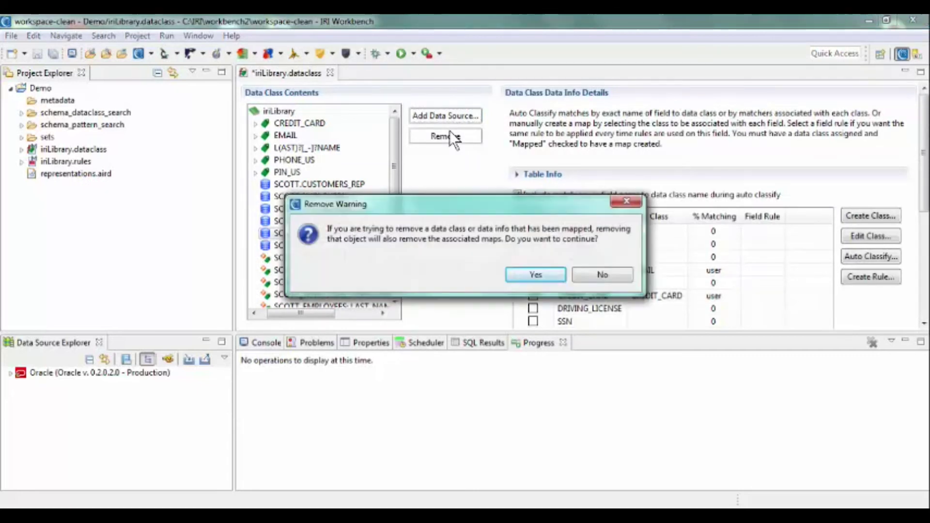
left_click(528, 273)
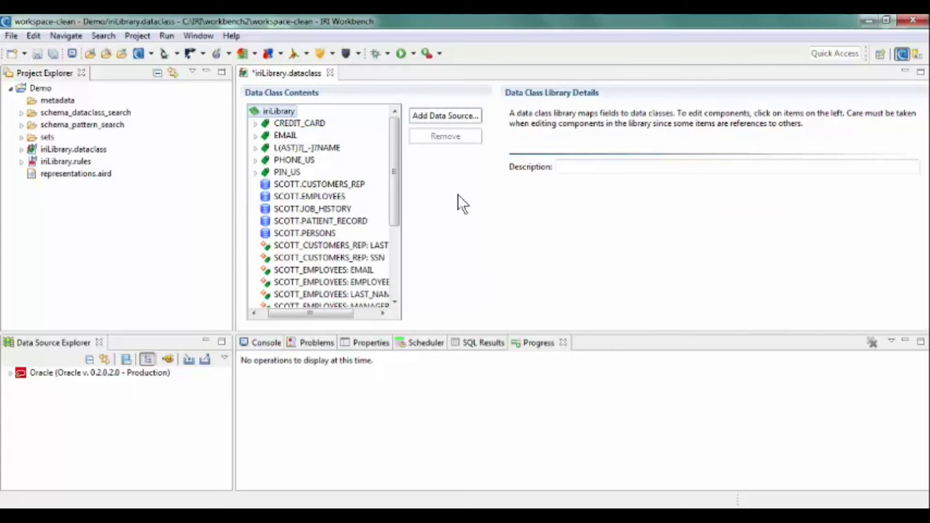
Set the default rule of the CREDIT_CARD data class to FieldRedactionRule.
left_click(309, 123)
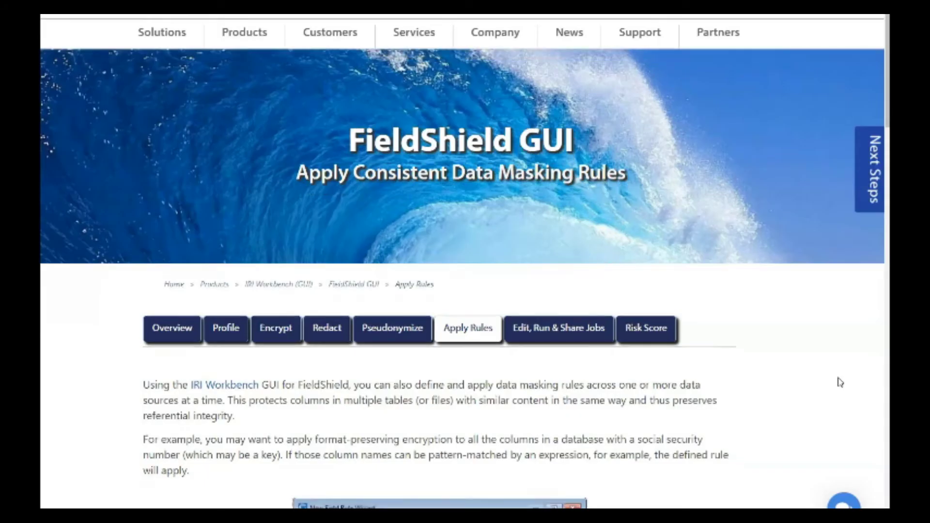
scroll(838, 381, "down", 5)
scroll(839, 383, "down", 5)
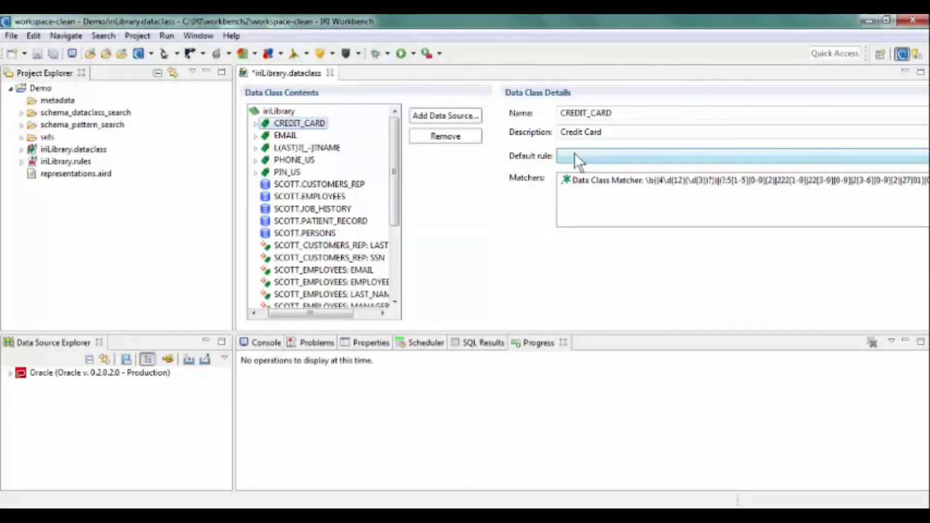
left_click(574, 153)
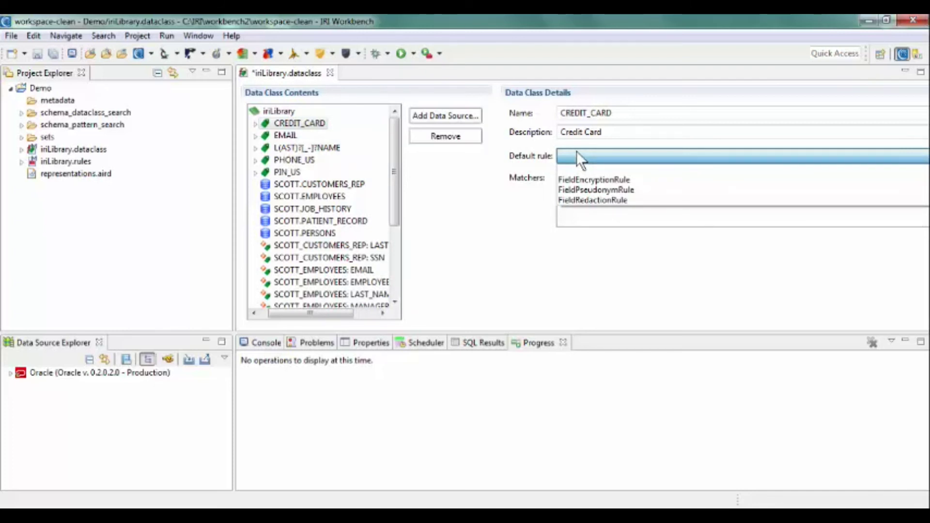
left_click(592, 200)
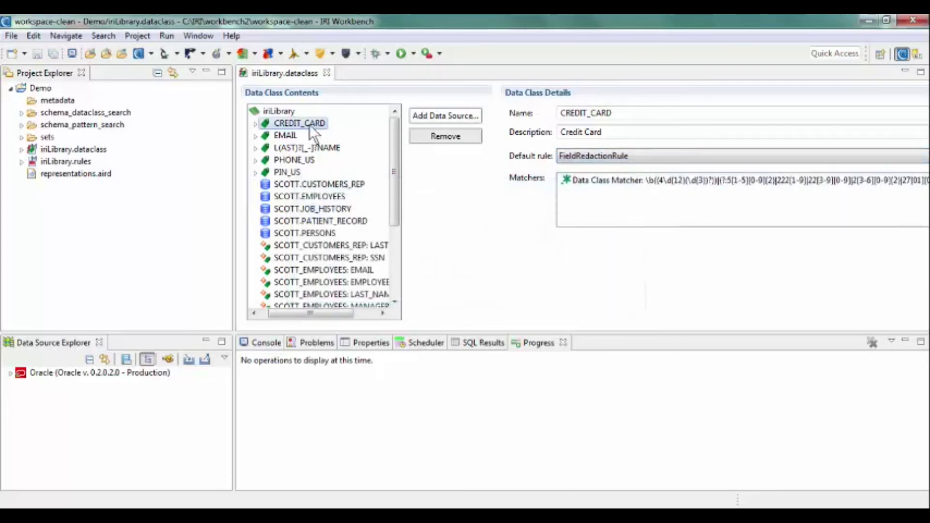
Set the default rule of the EMAIL data class to FieldEncryptionRule and of the last-name class to FieldPseudonymRule.
left_click(285, 135)
left_click(576, 155)
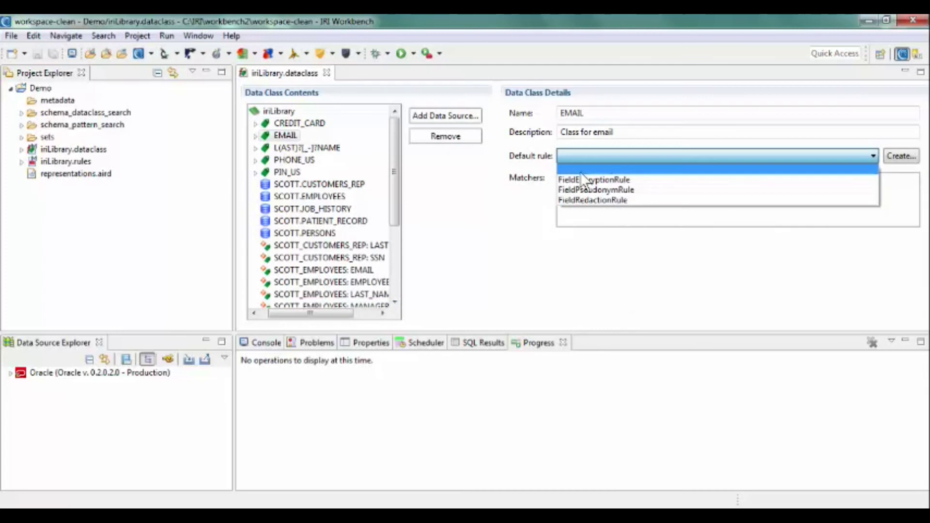
left_click(580, 177)
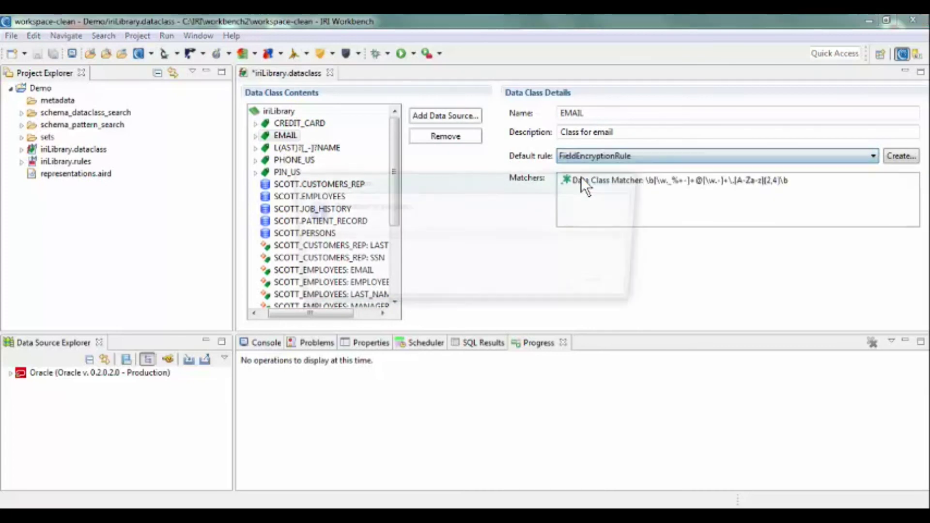
left_click(306, 147)
left_click(599, 156)
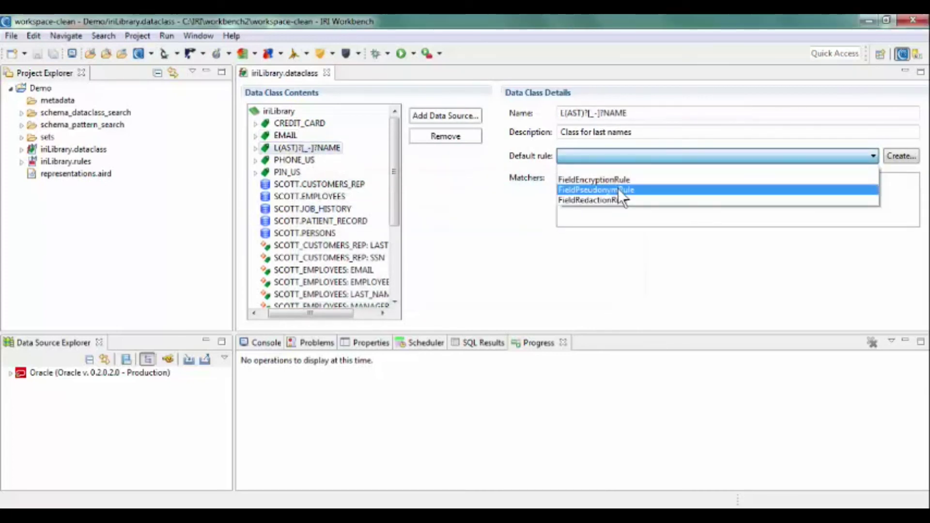
left_click(618, 188)
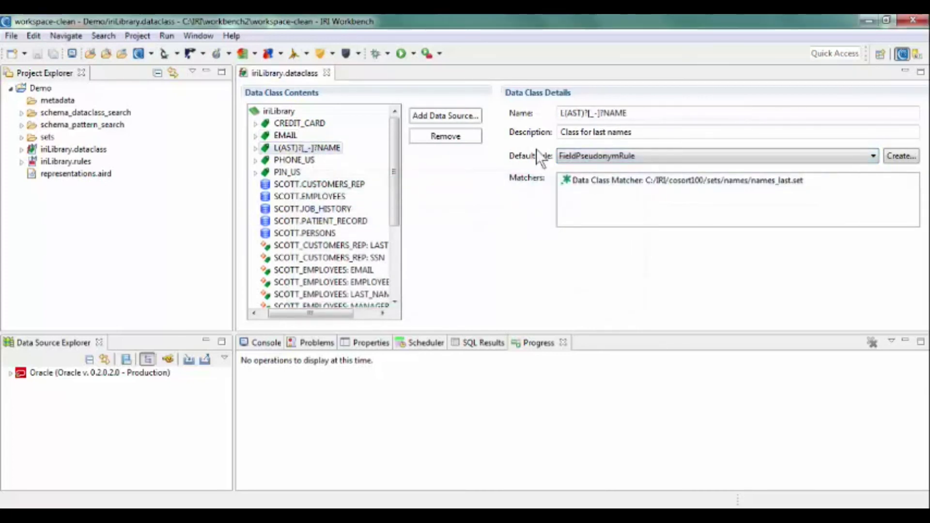
Set the default rule of the PHONE_US data class to FieldEncryptionRule and of PIN_US to FieldRedactionRule.
left_click(295, 160)
left_click(581, 157)
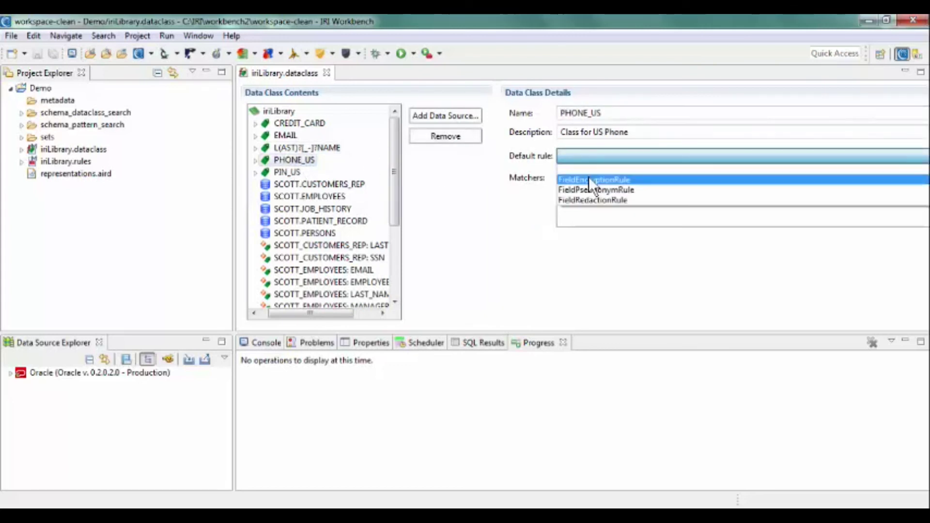
left_click(590, 179)
left_click(288, 172)
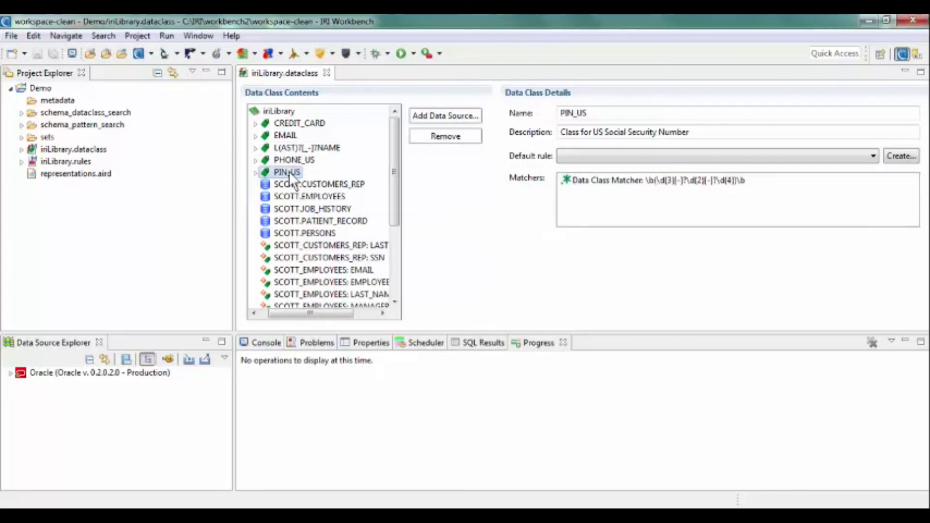
left_click(580, 155)
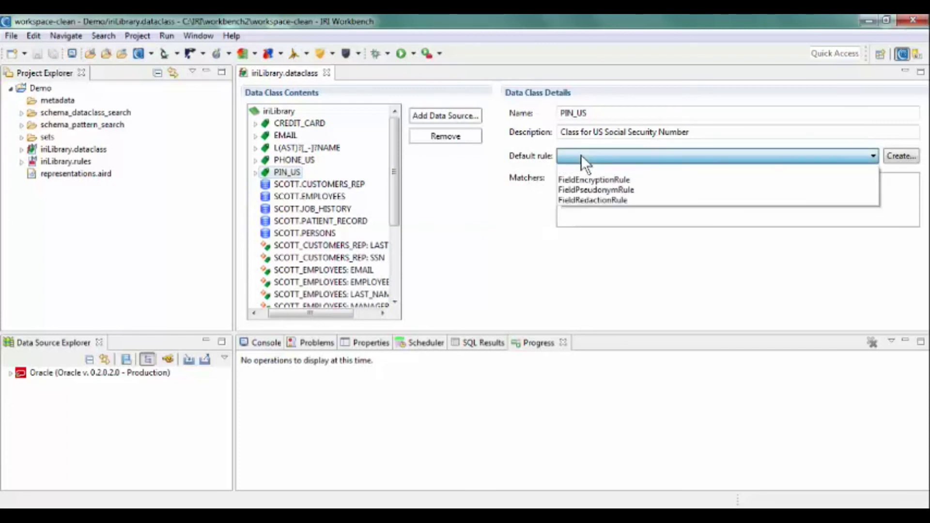
left_click(580, 199)
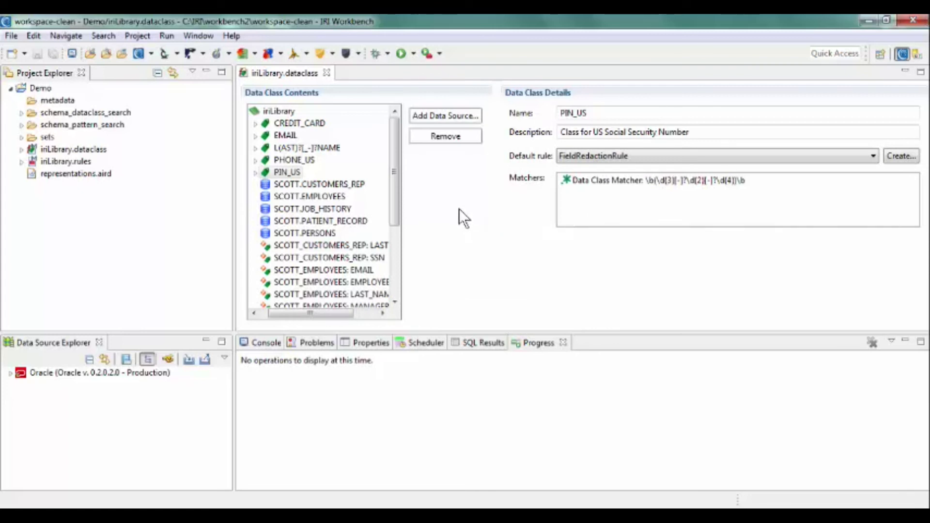
Review the field rules assigned to the SCOTT.EMPLOYEES fields and the rule choices for PHONE_NUMBER.
left_click(335, 195)
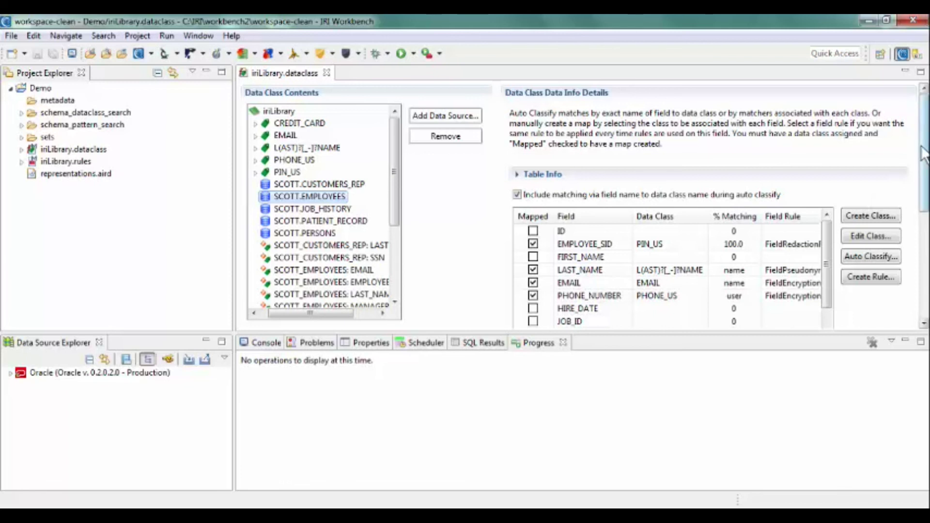
left_click_drag(923, 148, 922, 180)
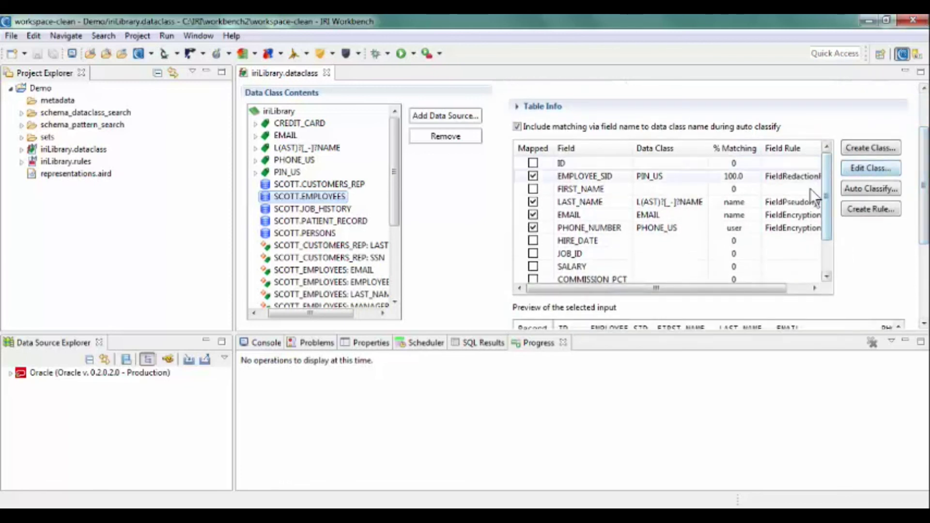
left_click_drag(773, 289, 807, 288)
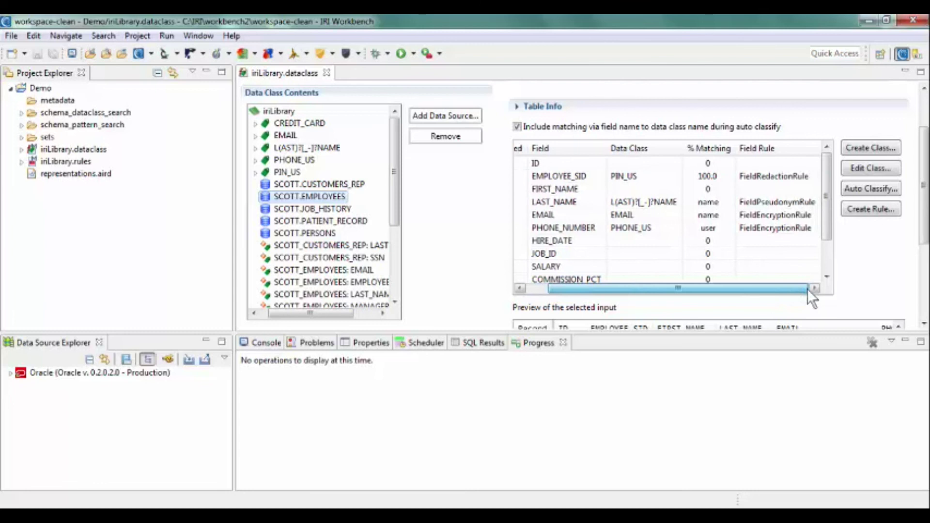
left_click(812, 228)
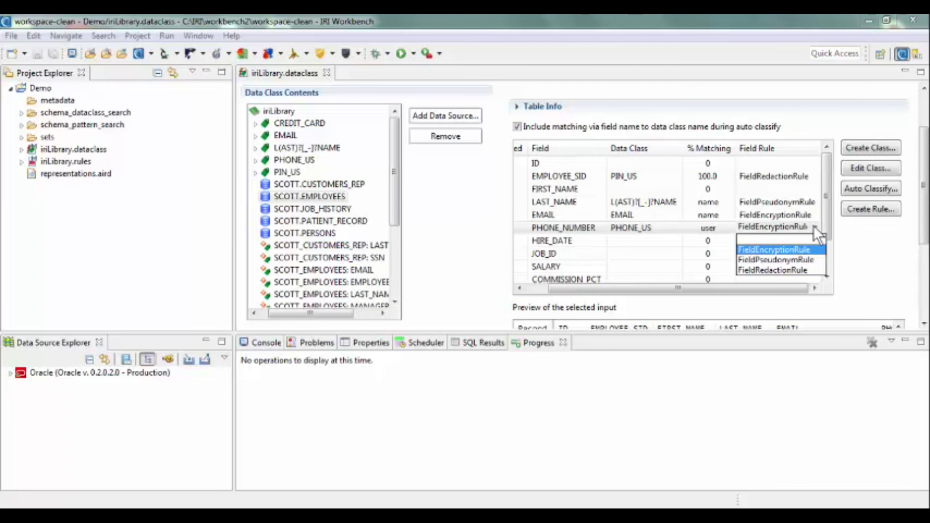
left_click(812, 225)
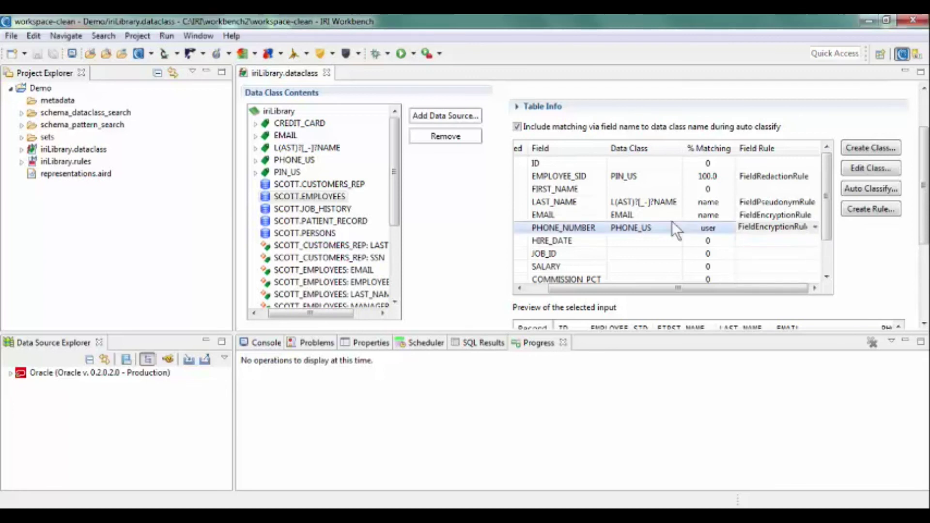